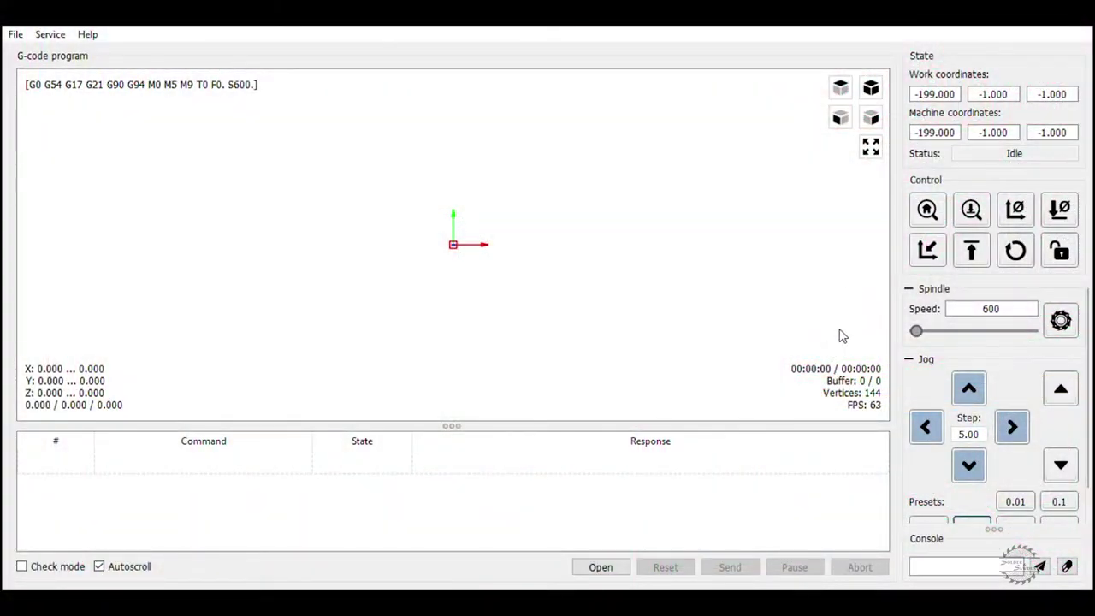
# Step: Collapse the Spindle and Jog panels, then soft-reset and unlock the GRBL controller
pyautogui.click(908, 289)
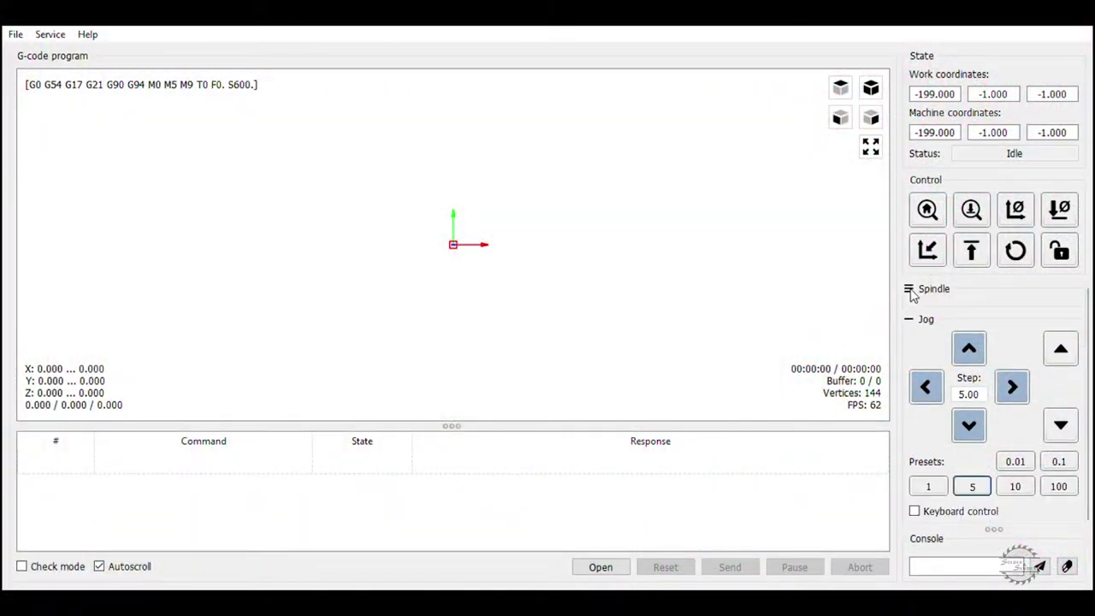
pyautogui.click(908, 321)
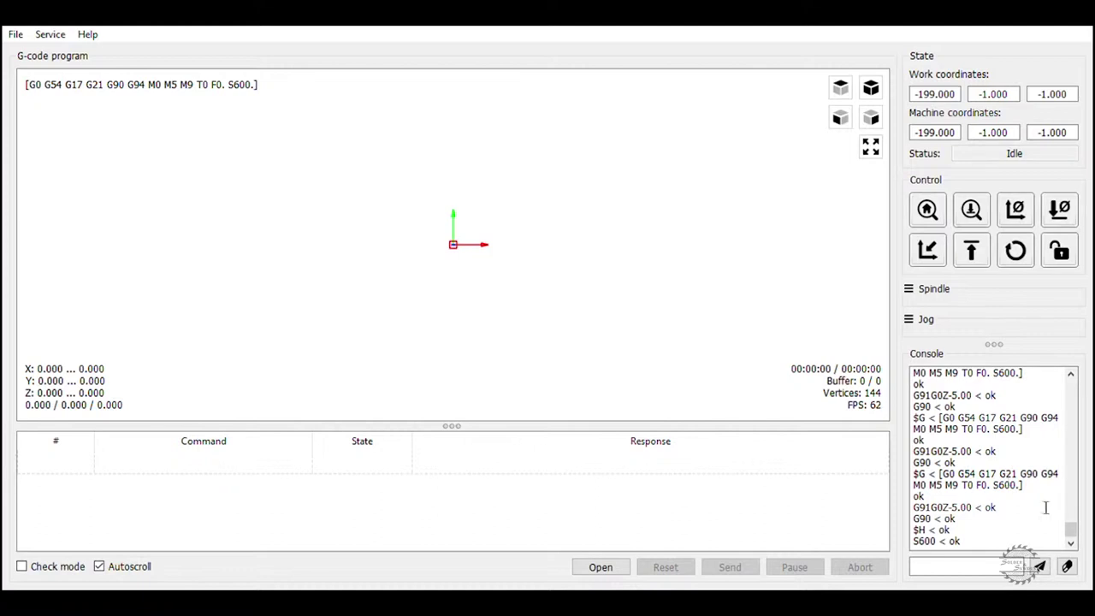
pyautogui.click(1071, 546)
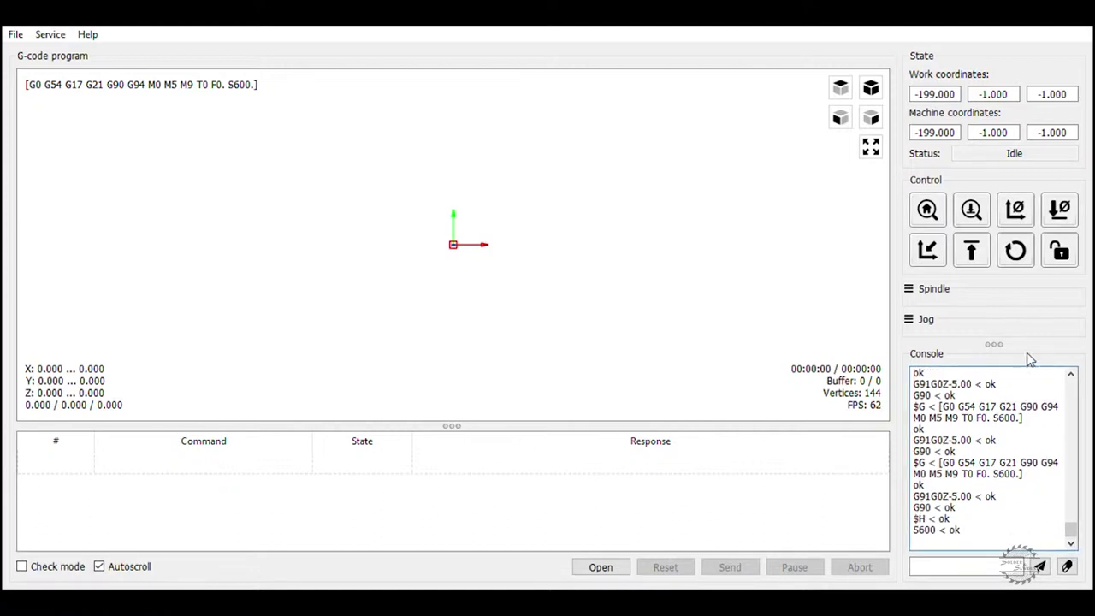
pyautogui.click(1020, 257)
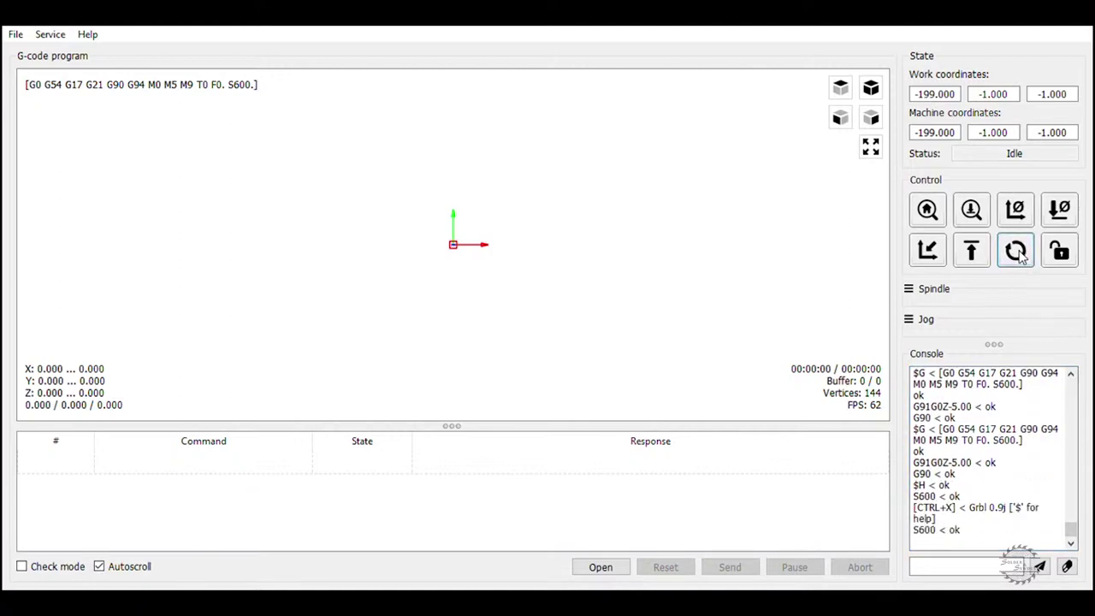
pyautogui.click(1062, 258)
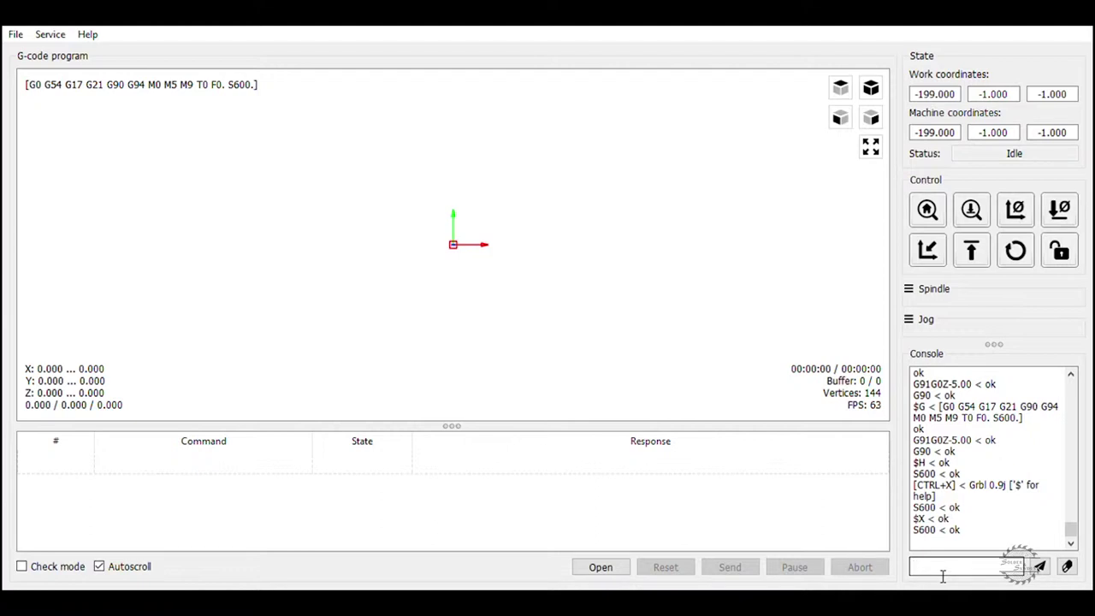
# Step: Query the settings with $$ and select the full returned settings listing in the console
pyautogui.write('$$')
pyautogui.press('Return')
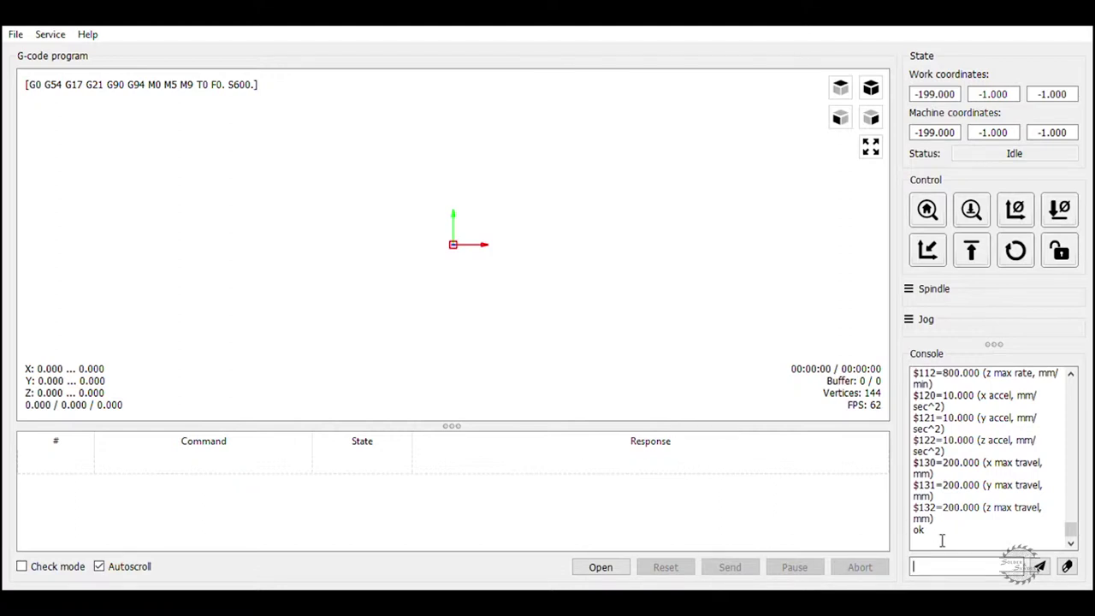
pyautogui.moveTo(941, 540); pyautogui.dragTo(1058, 373)
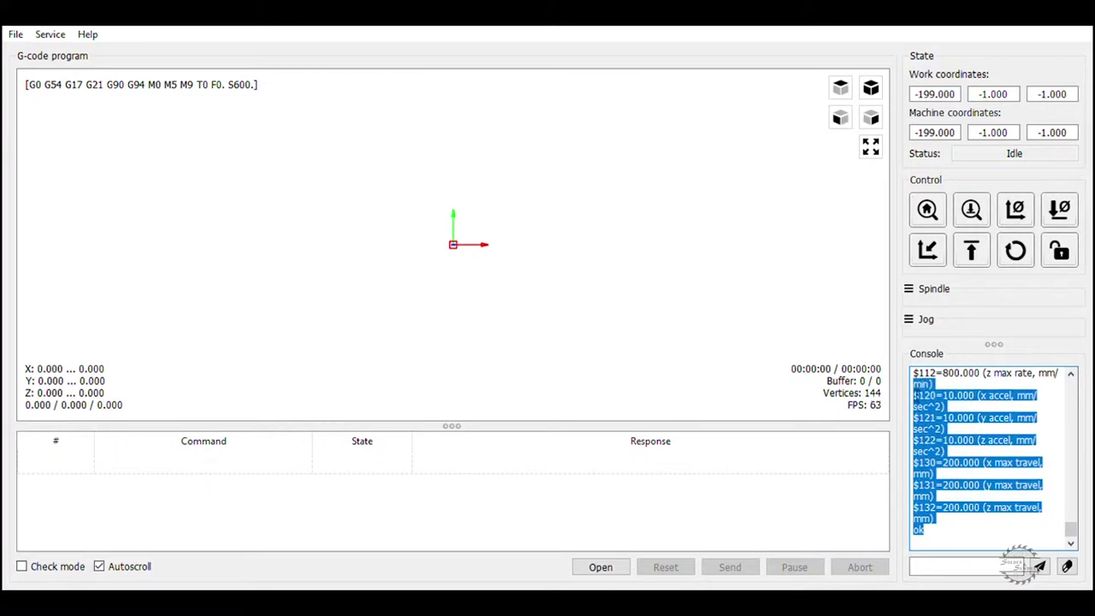
pyautogui.moveTo(913, 373)
pyautogui.mouseDown()
pyautogui.moveTo(921, 365)
pyautogui.moveTo(925, 462)
pyautogui.mouseUp()
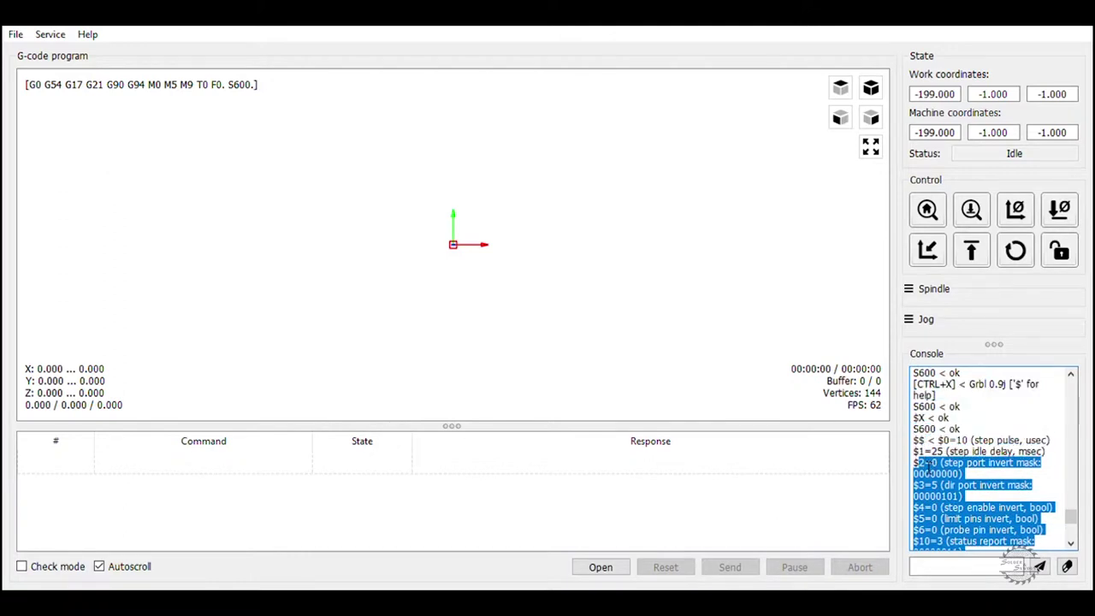
pyautogui.moveTo(924, 468); pyautogui.dragTo(933, 494)
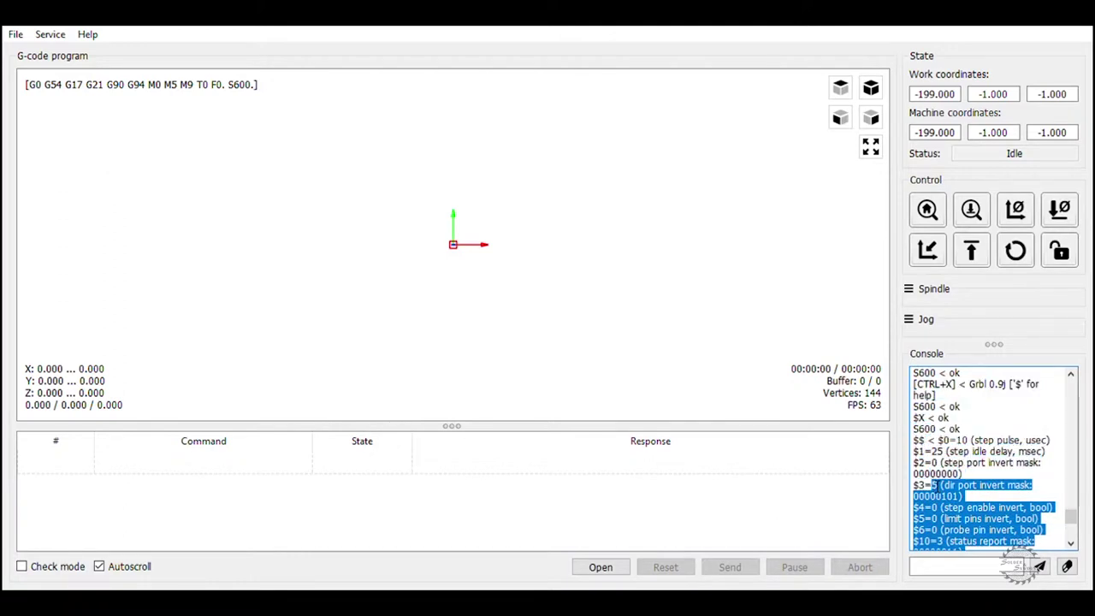
pyautogui.moveTo(932, 485); pyautogui.dragTo(939, 451)
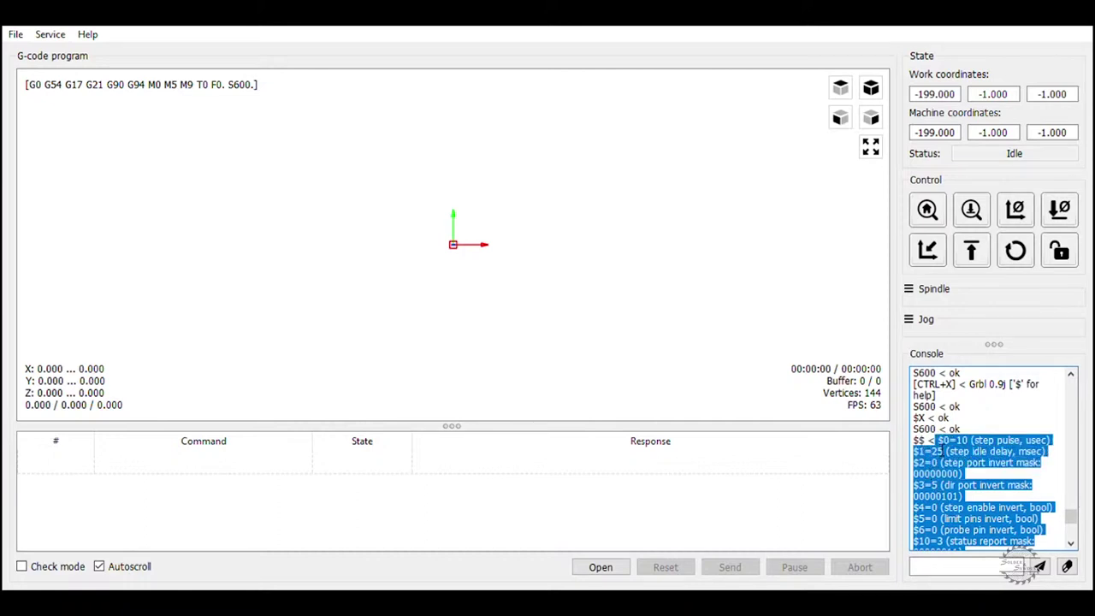
pyautogui.moveTo(939, 451); pyautogui.dragTo(920, 450)
pyautogui.click(935, 454)
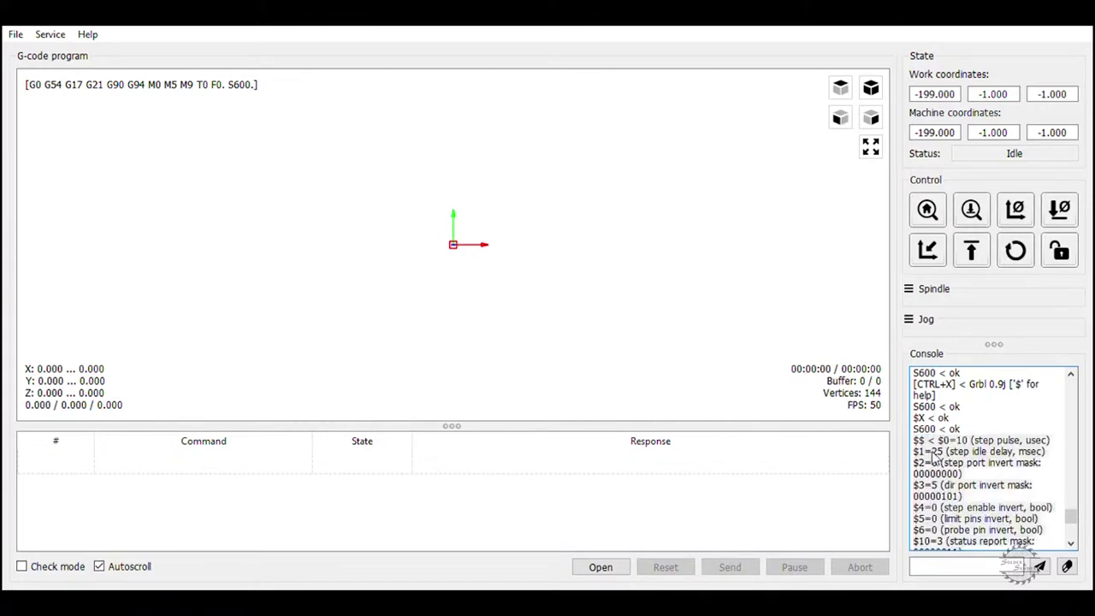
pyautogui.tripleClick(957, 466)
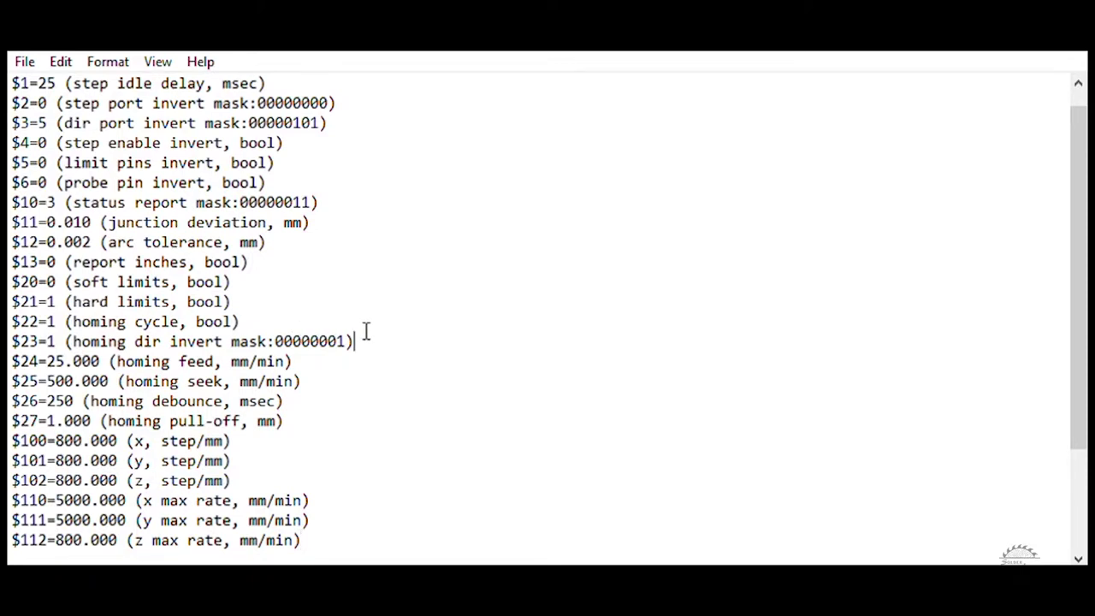
# Step: Highlight the $20–$23 lines (soft limits, hard limits, homing) in Notepad
pyautogui.moveTo(366, 332); pyautogui.dragTo(60, 298)
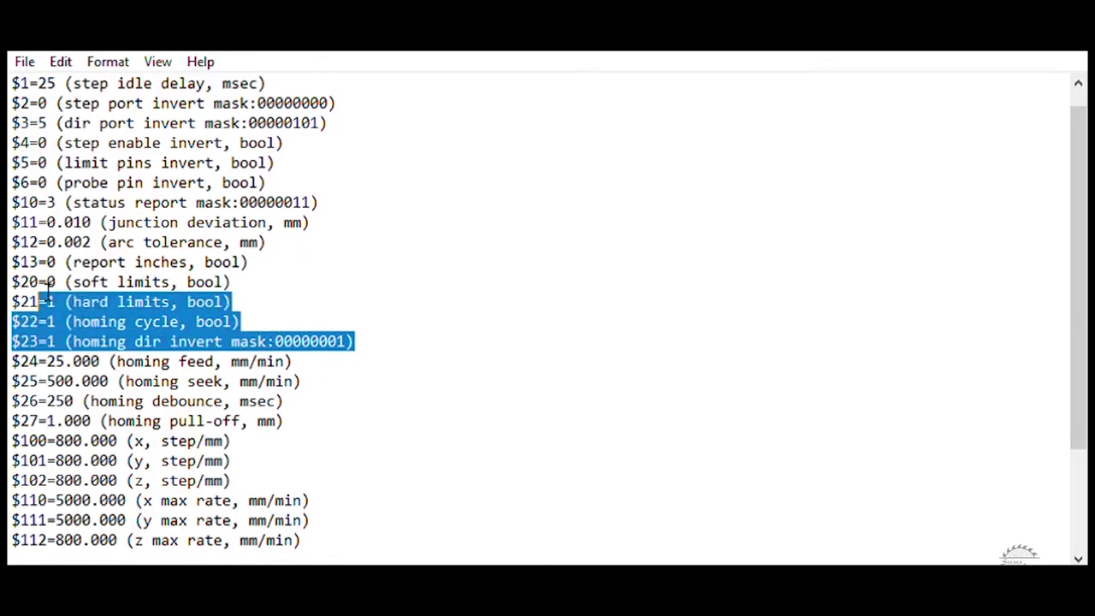
pyautogui.moveTo(60, 298); pyautogui.dragTo(13, 292)
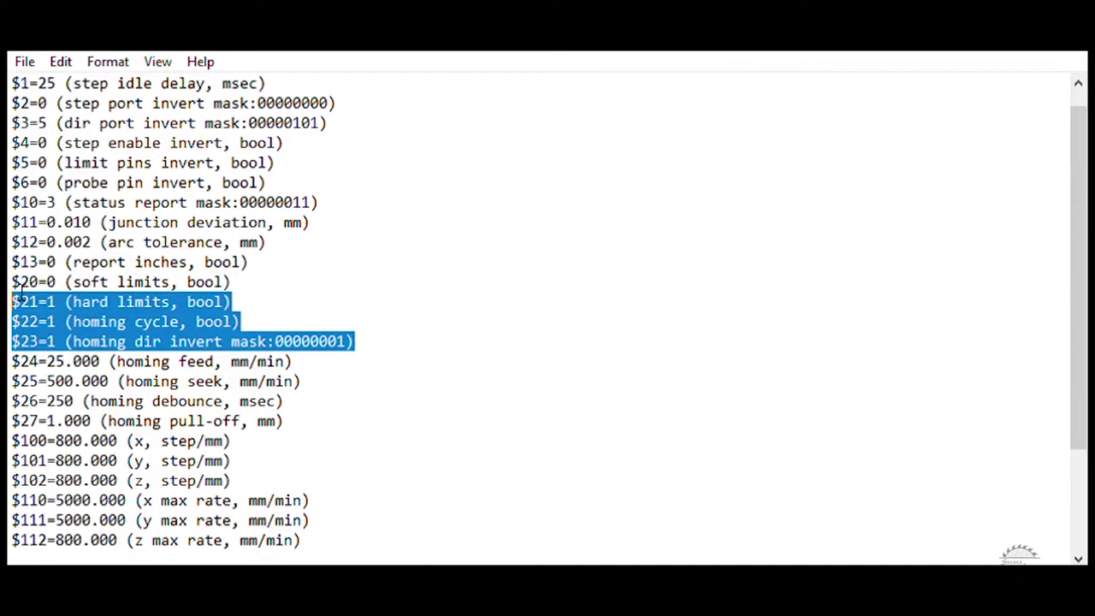
pyautogui.moveTo(23, 282); pyautogui.dragTo(23, 273)
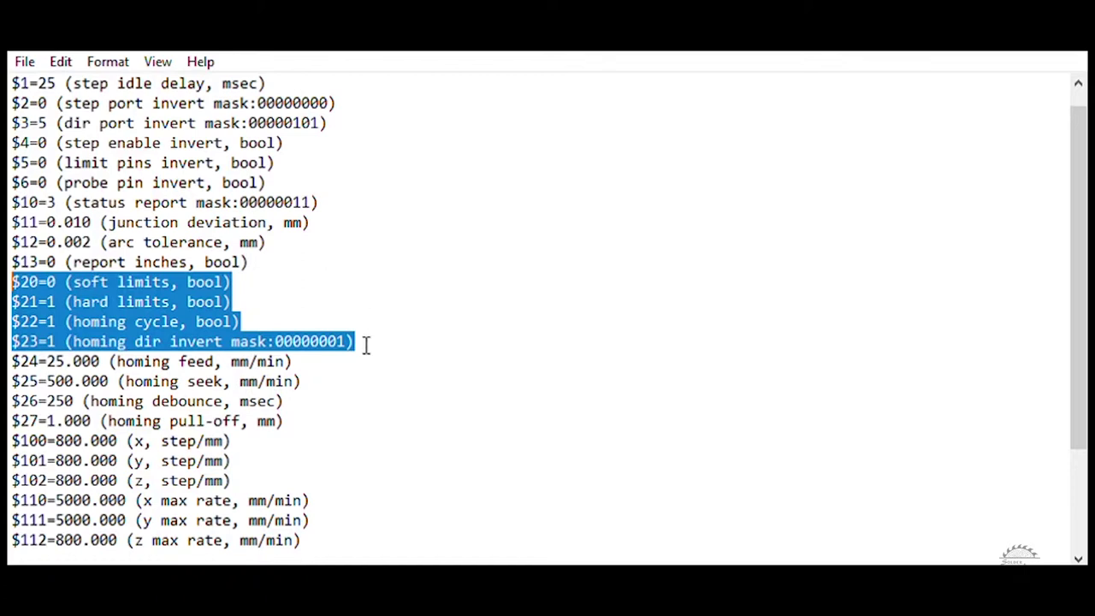
# Step: Send $21=1 for hard limits and $22=1 for the homing cycle
pyautogui.click(296, 416)
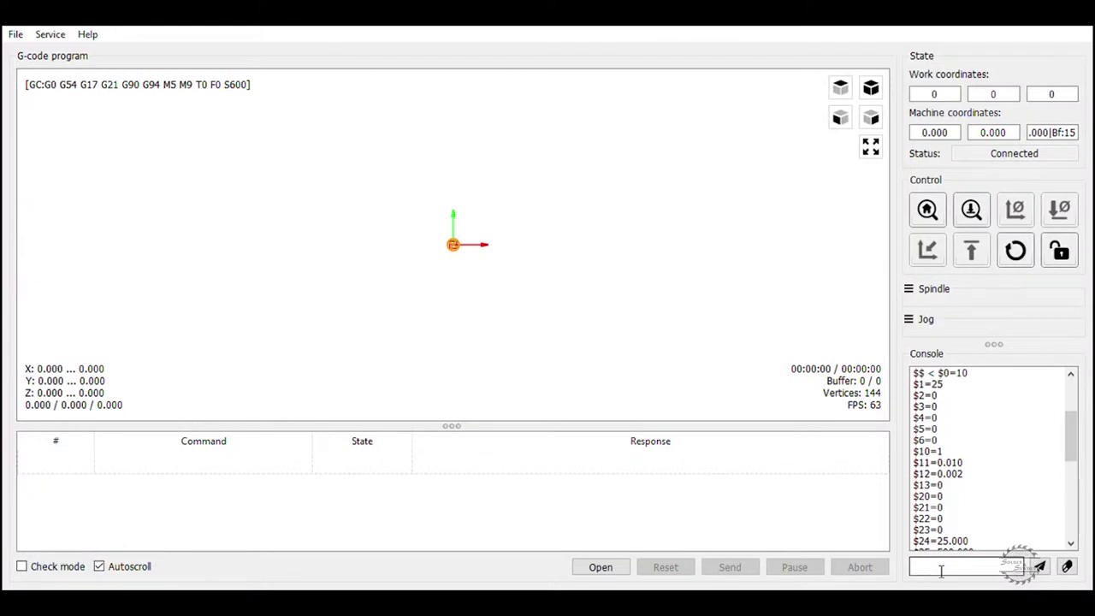
pyautogui.write('$21=1')
pyautogui.press('Return')
pyautogui.write('$22=1')
pyautogui.press('Return')
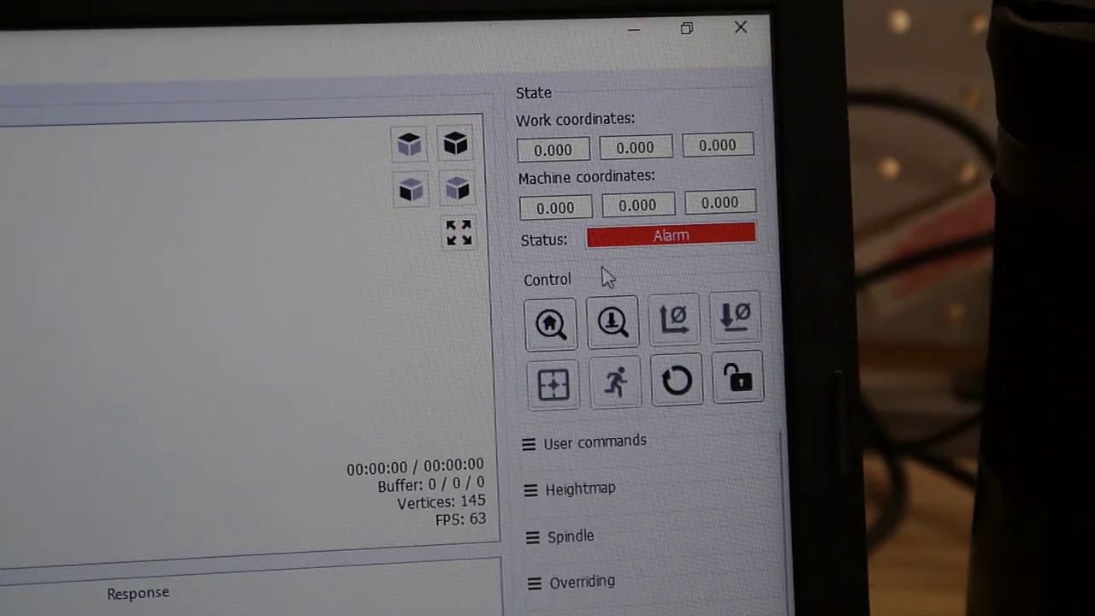
# Step: Unlock the controller from the Control panel to clear the alarm
pyautogui.click(735, 378)
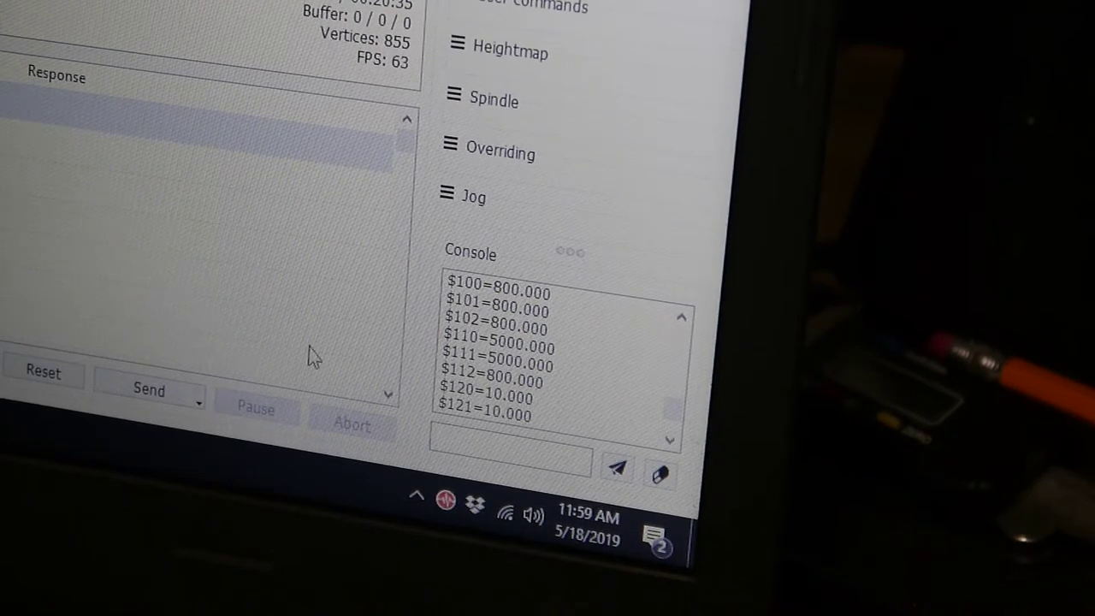
# Step: Enter $100=801.122 and $101=805.558 for X and Y steps-per-mm in the console
pyautogui.write('$')
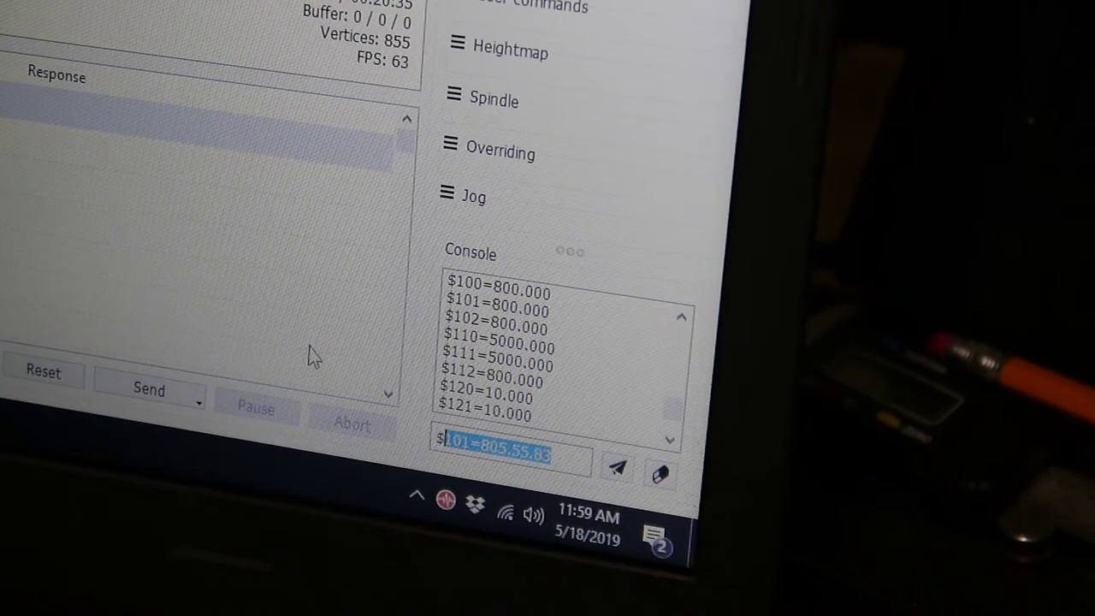
pyautogui.write('1')
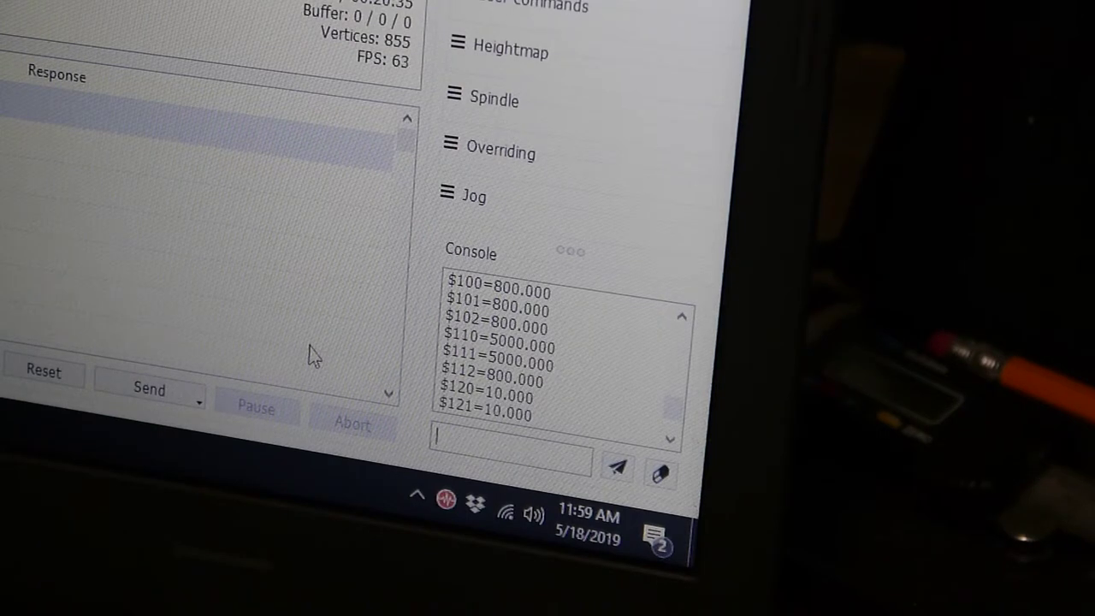
pyautogui.write('$101=805.55.63')
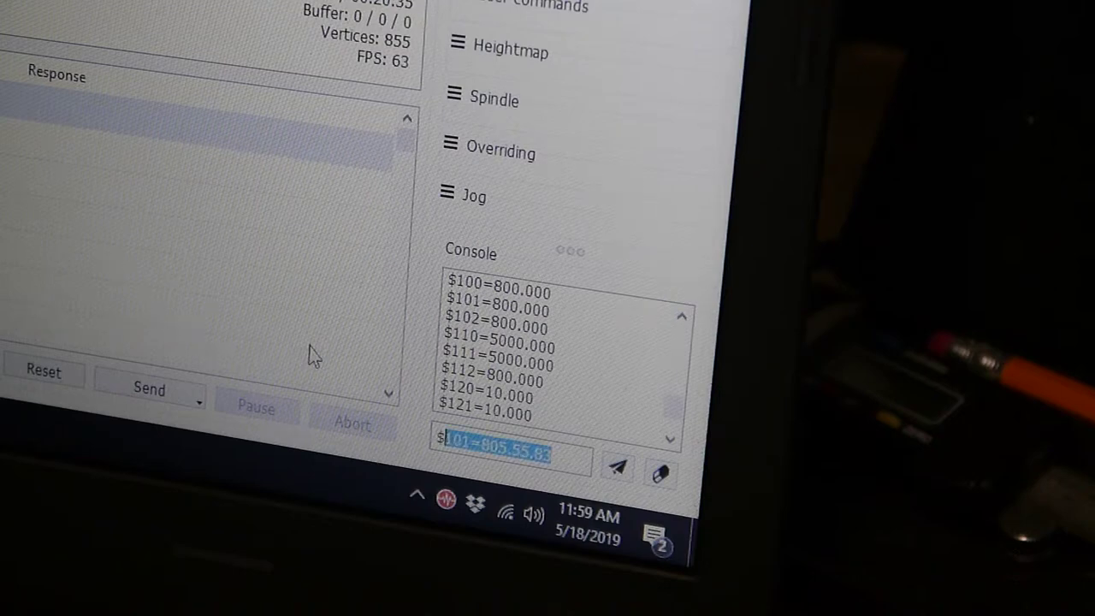